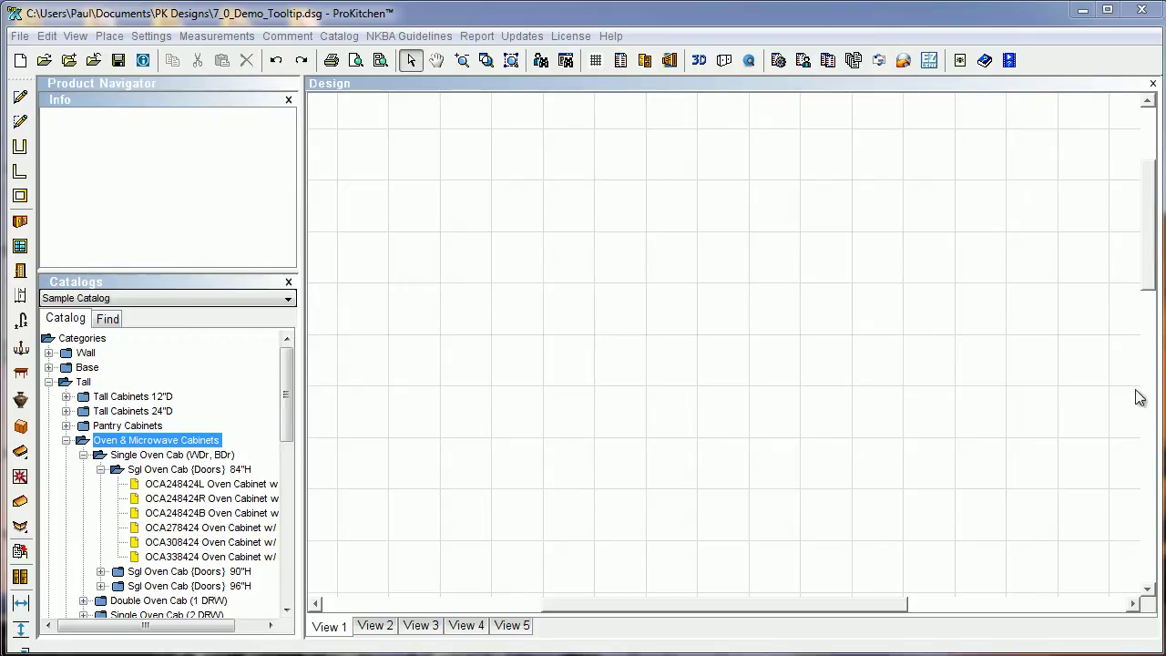
Scroll the design view down to the cabinet wall, sink, hood and dimension lines.
{"action": "left_click_drag", "start_coordinate": [1150, 290], "coordinate": [1152, 398]}
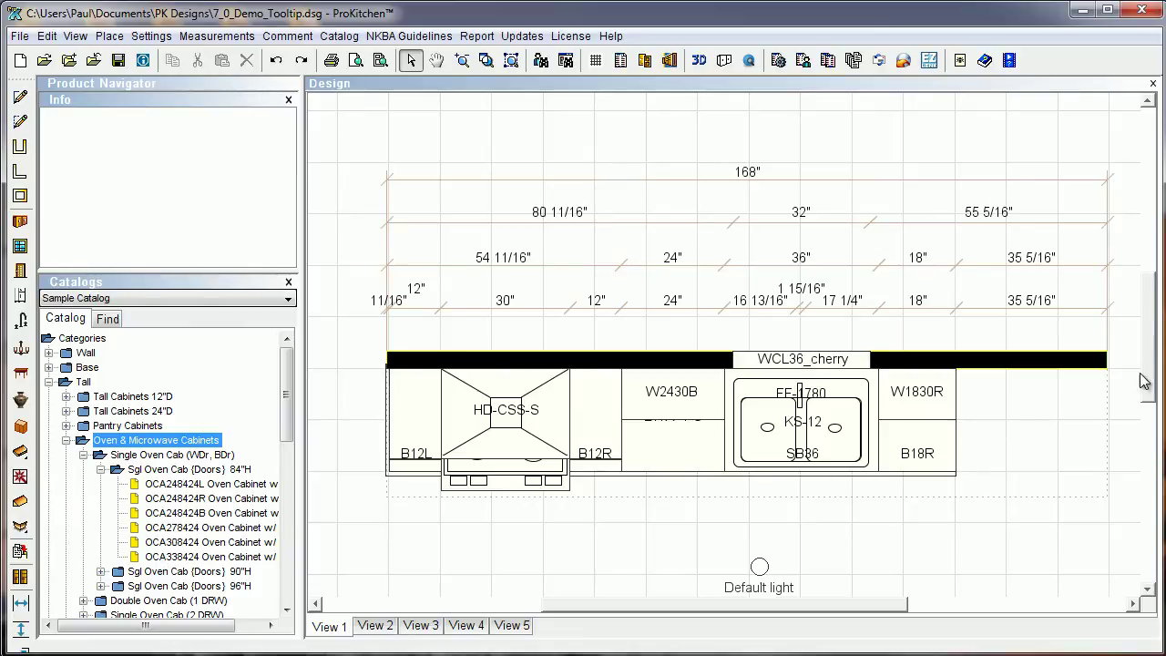
{"action": "left_click_drag", "start_coordinate": [1150, 378], "coordinate": [1149, 393]}
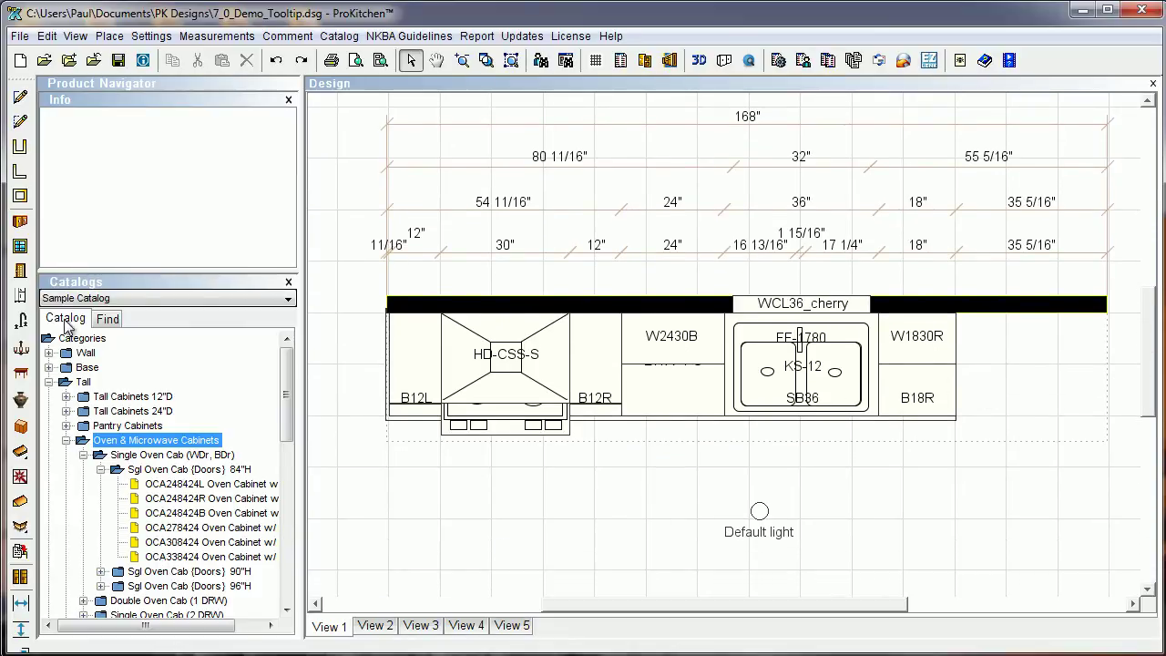
Place the 33" OCA338424 tall oven cabinet at the right end of the run, after B18R.
{"action": "left_click", "coordinate": [194, 555]}
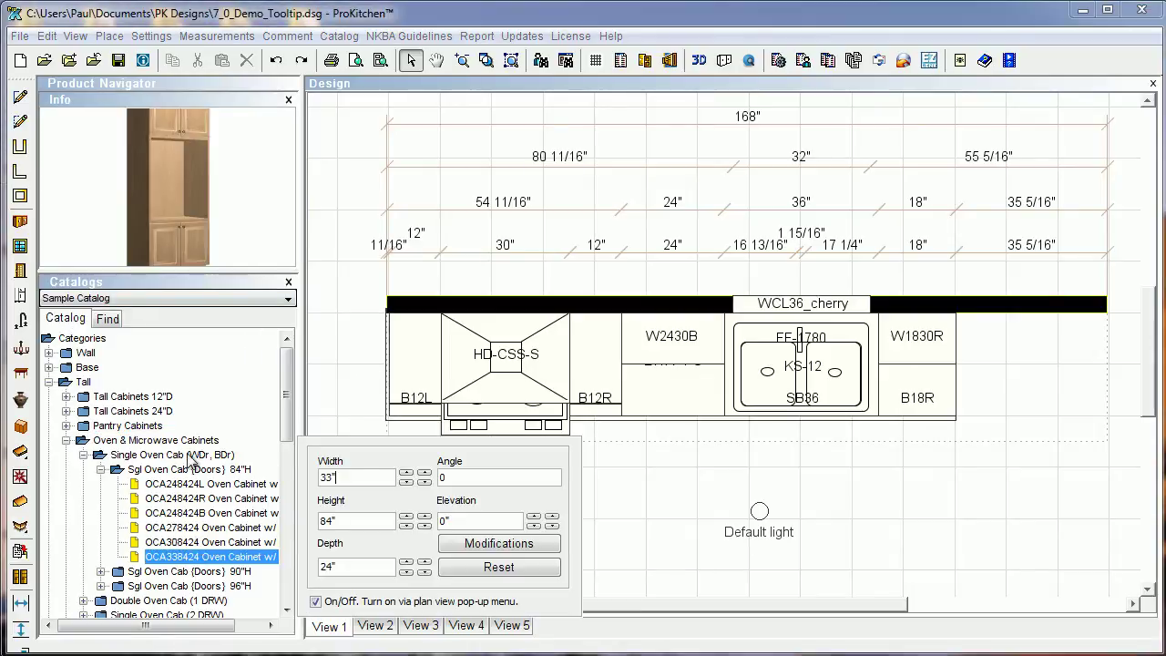
{"action": "left_click_drag", "start_coordinate": [188, 557], "coordinate": [968, 463]}
{"action": "left_click", "coordinate": [971, 503]}
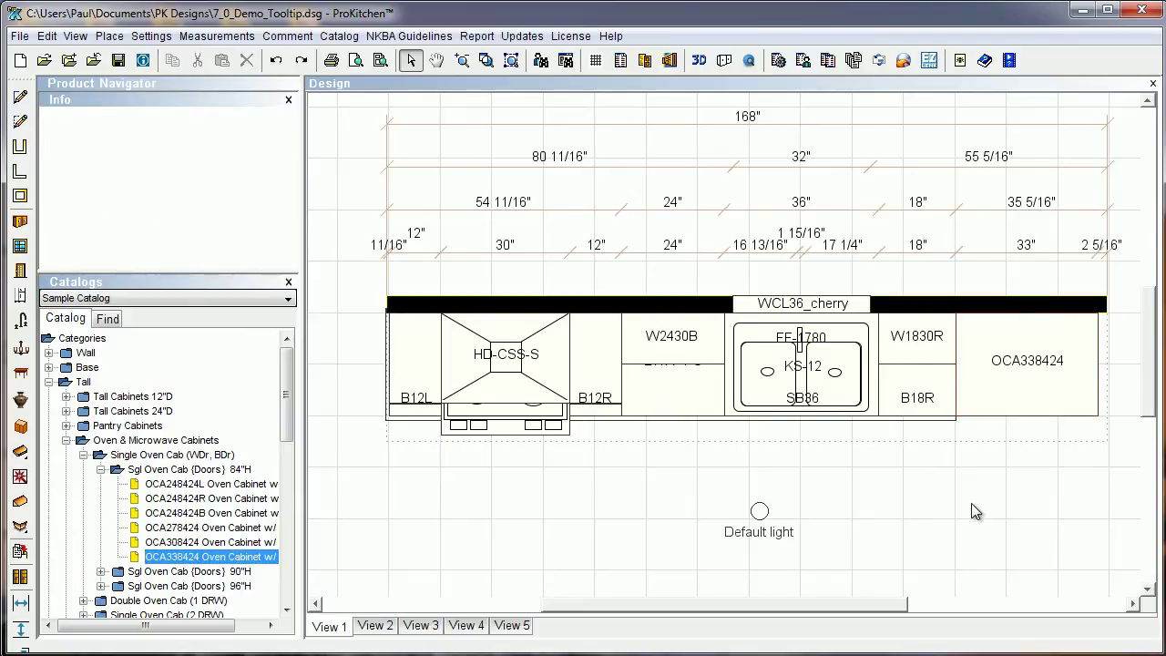
Open the OCA338424 cabinet's Attributes on its Appliances settings.
{"action": "right_click", "coordinate": [982, 361]}
{"action": "mouse_move", "coordinate": [1019, 390]}
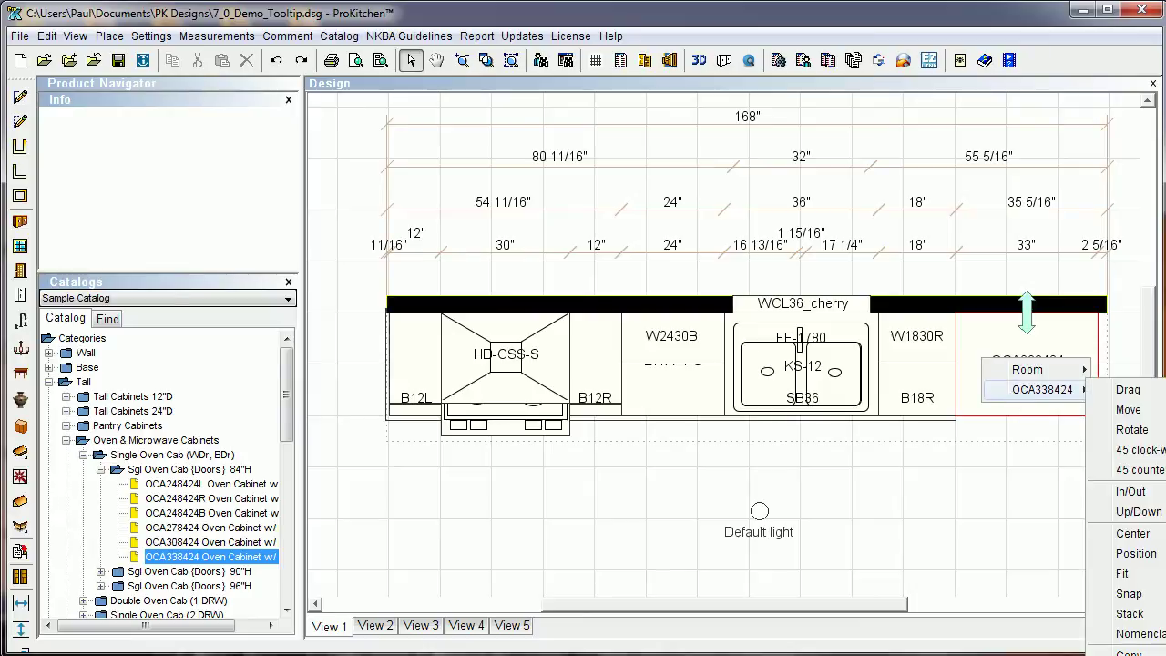
{"action": "left_click", "coordinate": [1132, 456]}
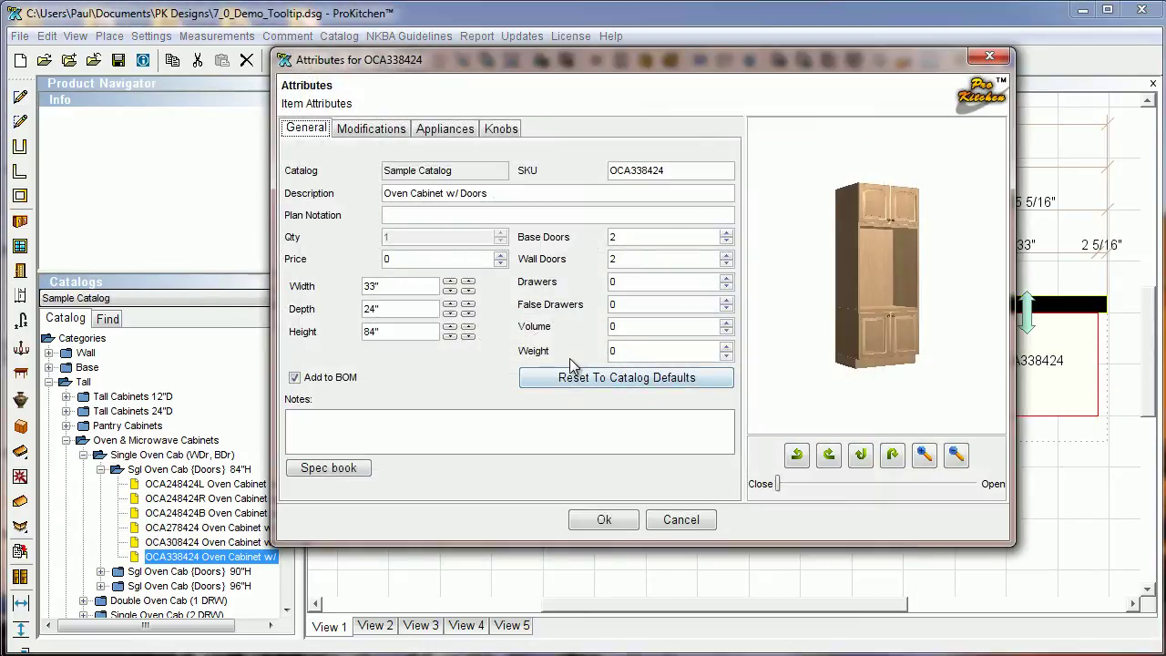
{"action": "left_click", "coordinate": [429, 132]}
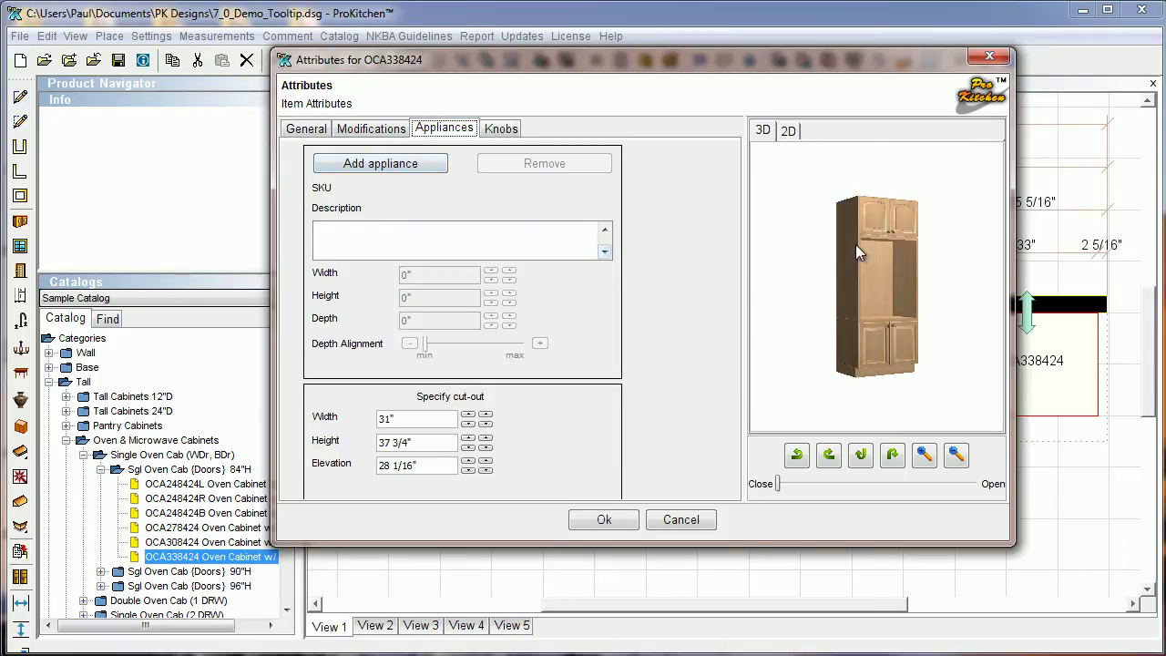
Toggle the cabinet preview between 2D and 3D, zooming and rotating the 3D view.
{"action": "left_click", "coordinate": [787, 131]}
{"action": "left_click", "coordinate": [765, 130]}
{"action": "left_click", "coordinate": [789, 133]}
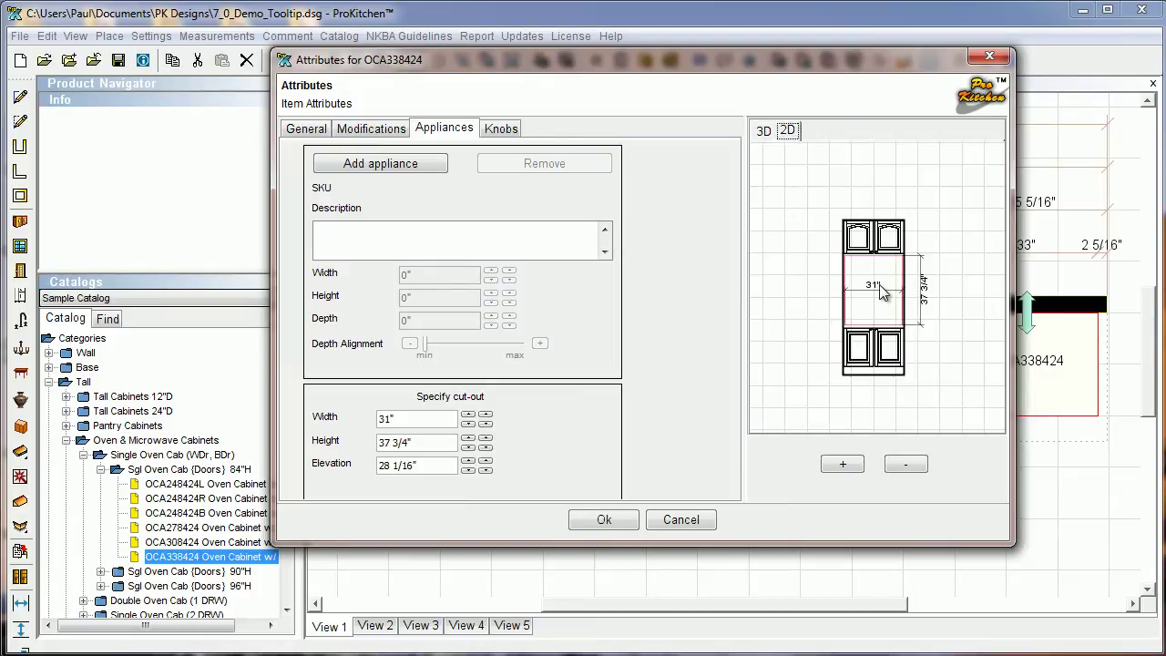
{"action": "left_click", "coordinate": [762, 134]}
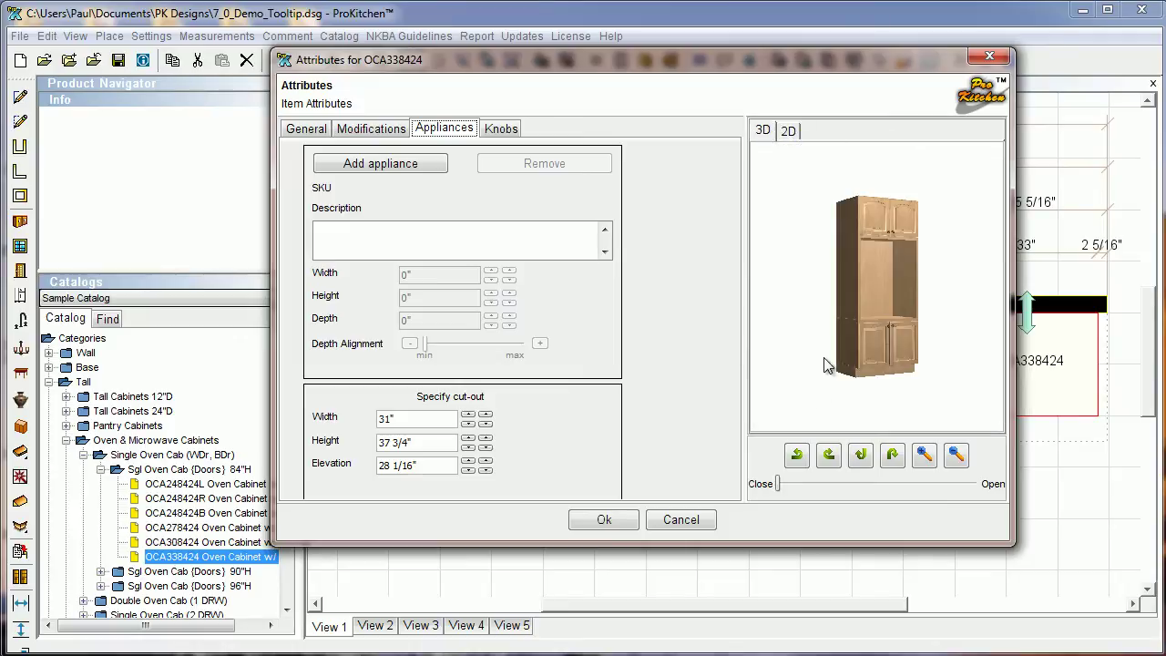
{"action": "left_click", "coordinate": [956, 457]}
{"action": "left_click", "coordinate": [924, 455]}
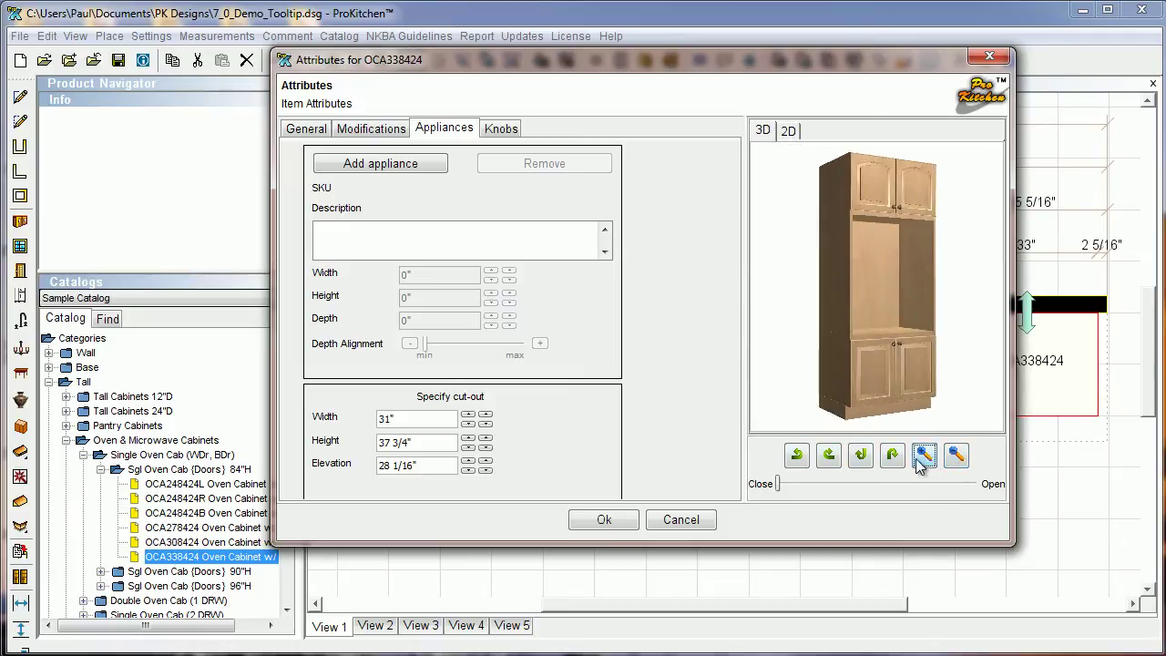
{"action": "left_click", "coordinate": [892, 456]}
{"action": "left_click", "coordinate": [861, 455]}
{"action": "left_click", "coordinate": [828, 456]}
{"action": "left_click", "coordinate": [797, 456]}
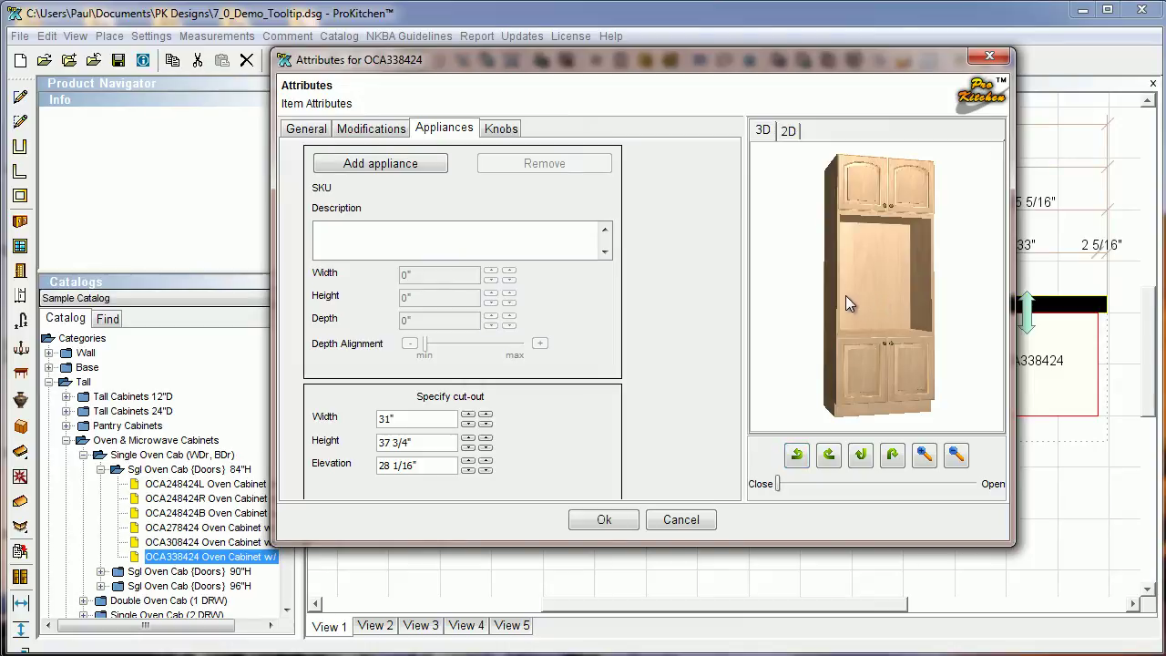
Turn the preview to a side angle and swing the cabinet doors open and shut.
{"action": "left_click_drag", "start_coordinate": [847, 304], "coordinate": [879, 309]}
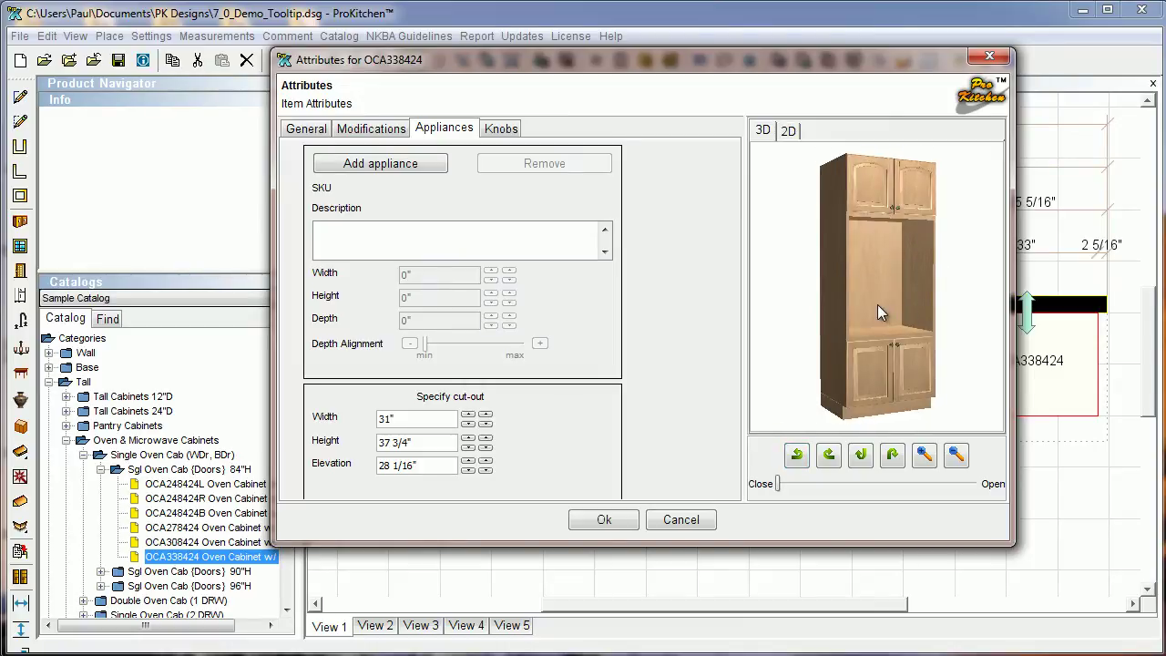
{"action": "mouse_move", "coordinate": [877, 305]}
{"action": "left_mouse_down"}
{"action": "mouse_move", "coordinate": [912, 335]}
{"action": "mouse_move", "coordinate": [836, 276]}
{"action": "mouse_move", "coordinate": [919, 301]}
{"action": "mouse_move", "coordinate": [881, 310]}
{"action": "left_mouse_up"}
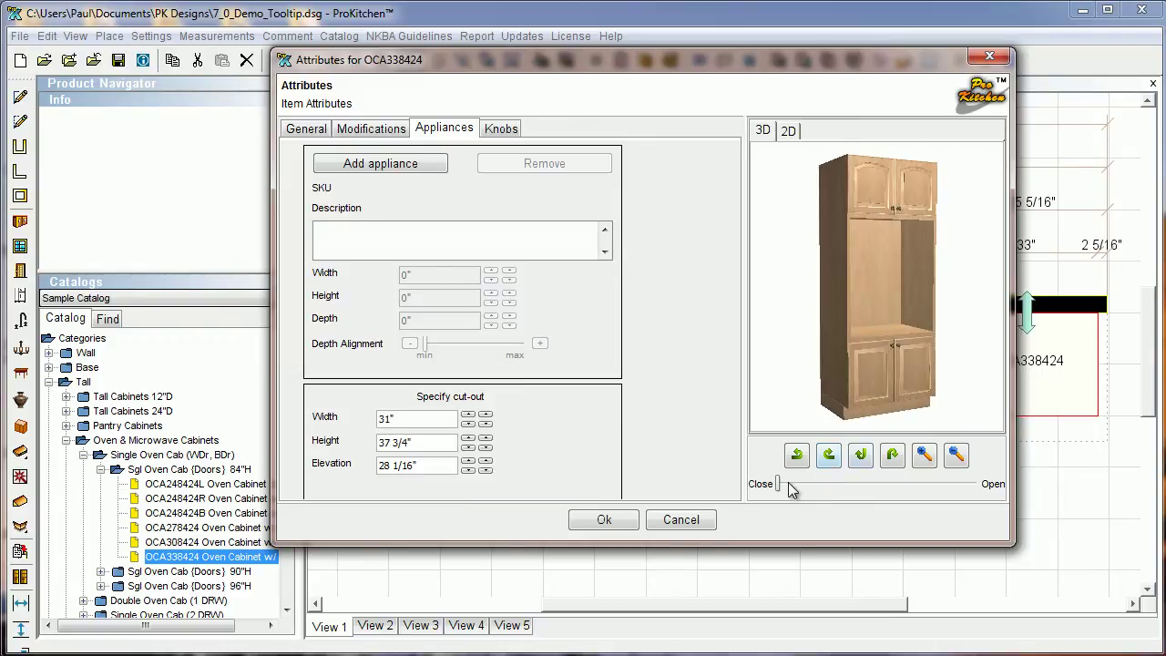
{"action": "mouse_move", "coordinate": [780, 483]}
{"action": "left_mouse_down"}
{"action": "mouse_move", "coordinate": [983, 507]}
{"action": "mouse_move", "coordinate": [896, 495]}
{"action": "mouse_move", "coordinate": [824, 508]}
{"action": "mouse_move", "coordinate": [781, 495]}
{"action": "left_mouse_up"}
{"action": "key", "text": "Tab"}
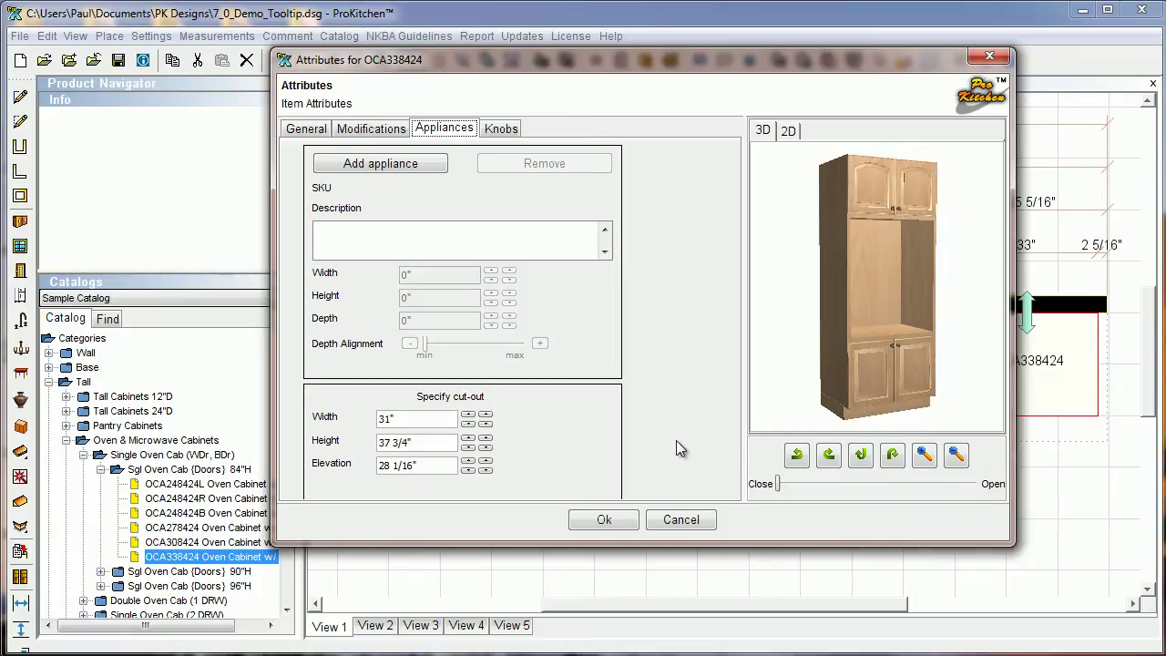
Browse the Appliances catalog to Cooking > Wall Ovens > Electric Wall Ovens > Single Oven.
{"action": "left_click", "coordinate": [353, 168]}
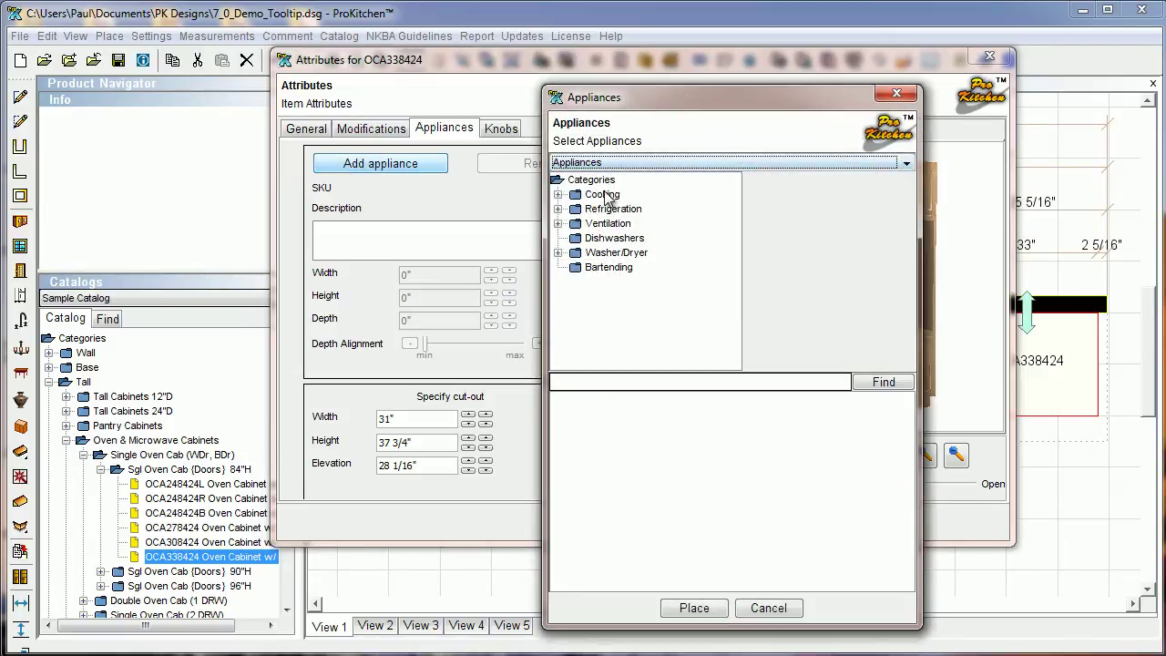
{"action": "left_click", "coordinate": [643, 162]}
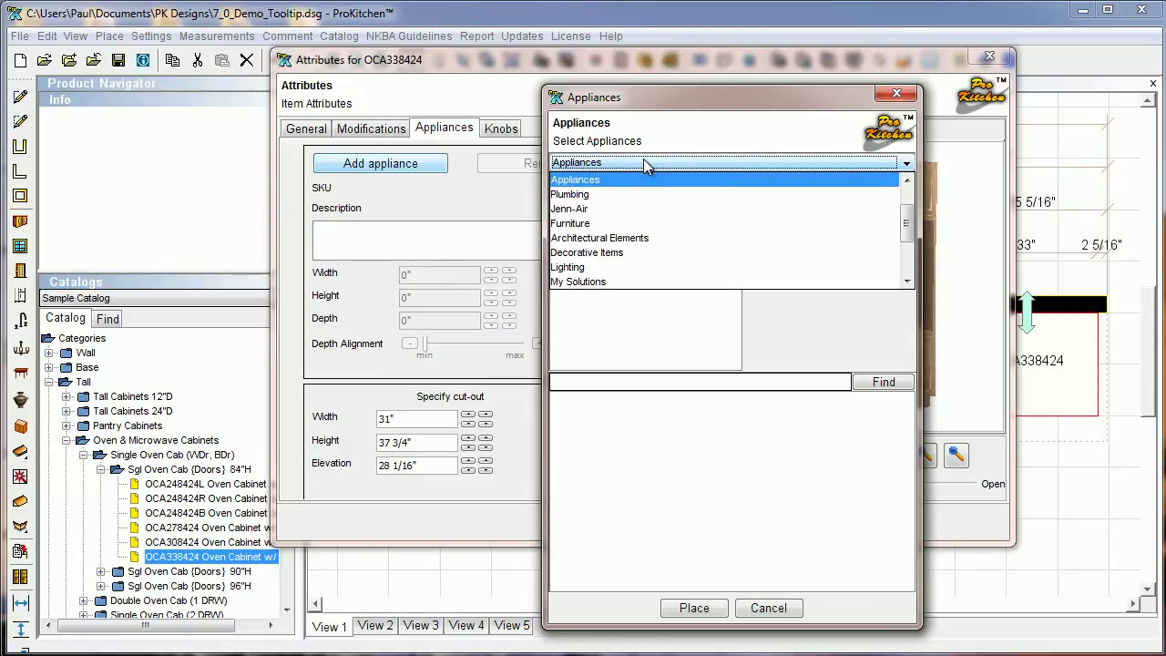
{"action": "left_click", "coordinate": [587, 181]}
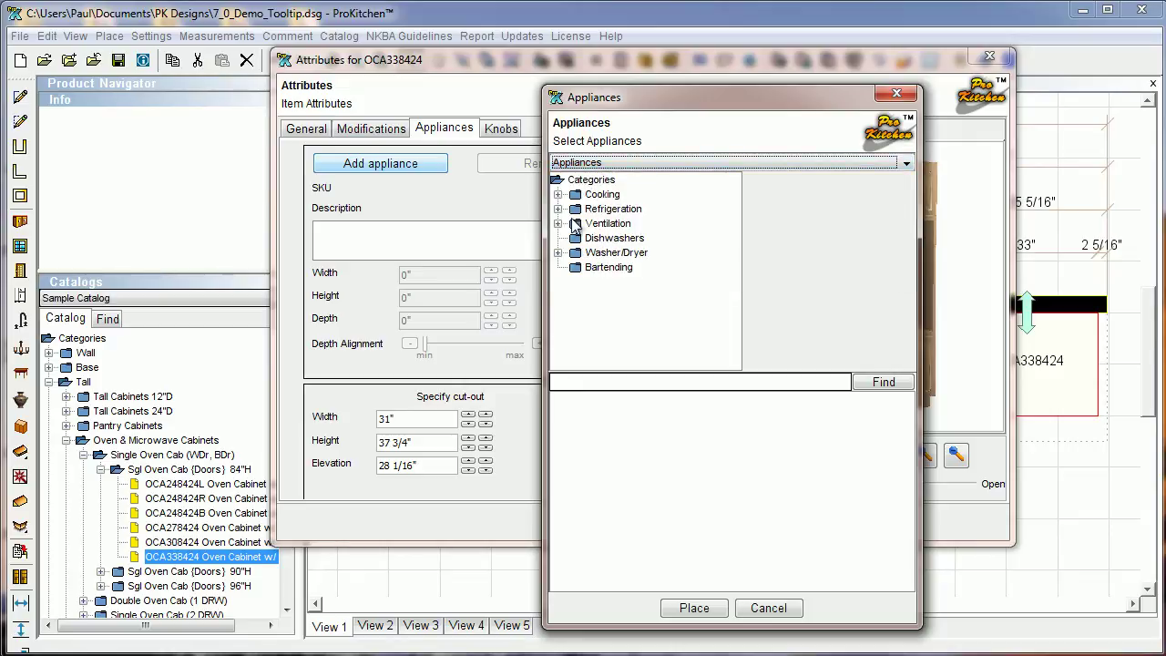
{"action": "left_click", "coordinate": [558, 195]}
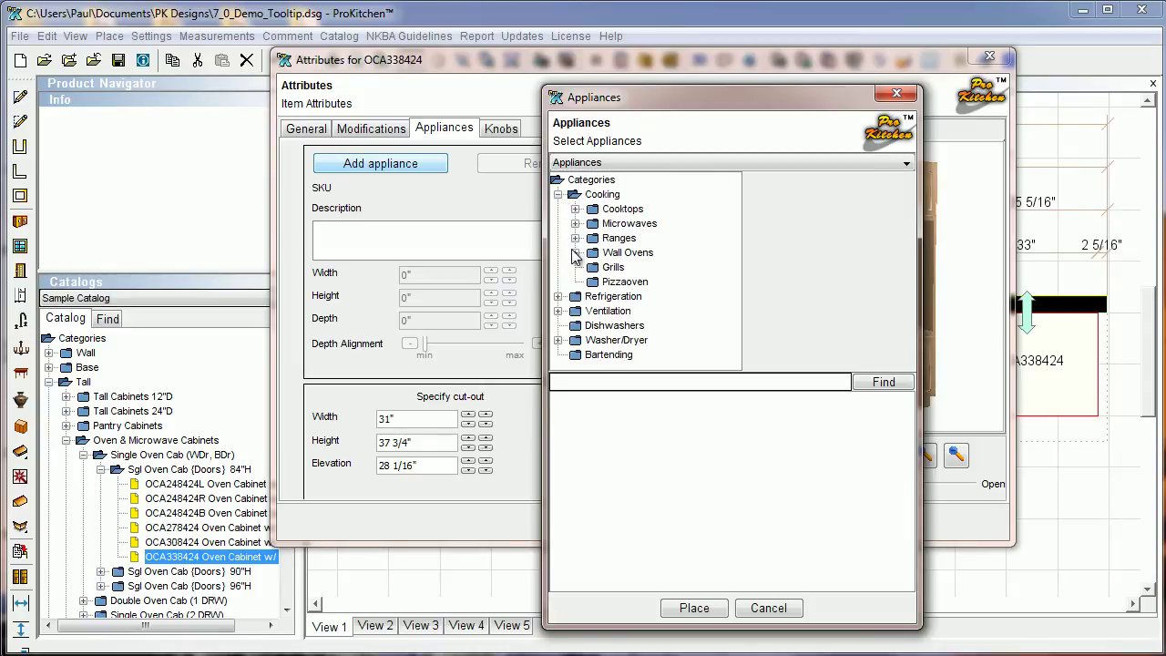
{"action": "left_click", "coordinate": [575, 252]}
{"action": "left_click", "coordinate": [592, 267]}
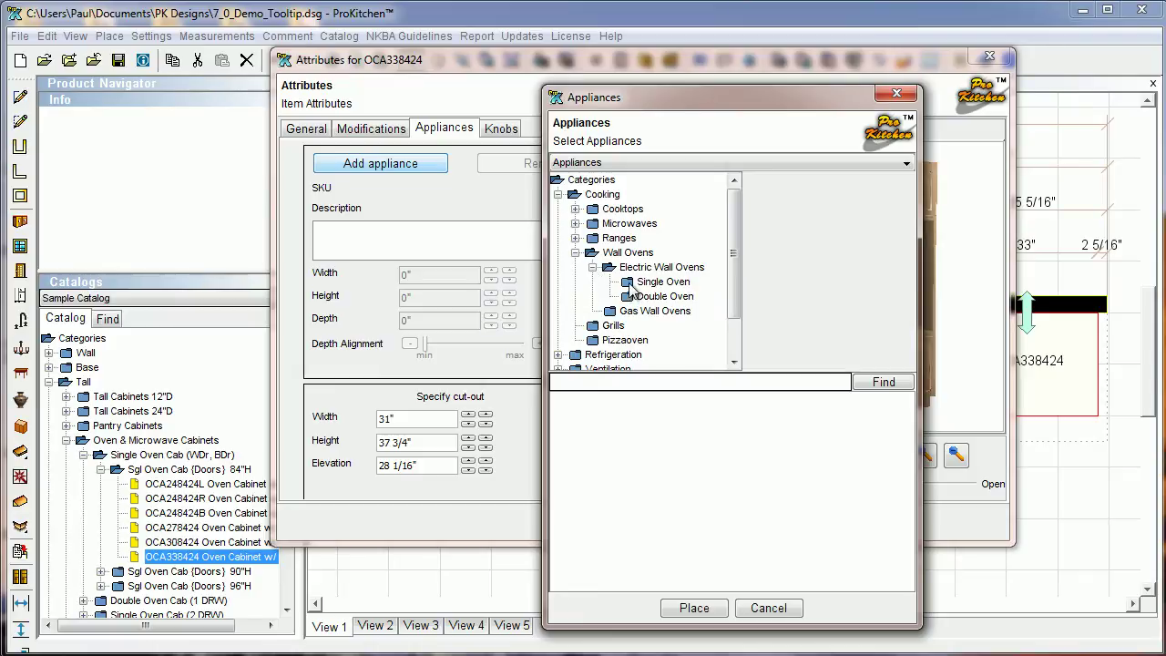
{"action": "left_click", "coordinate": [628, 284]}
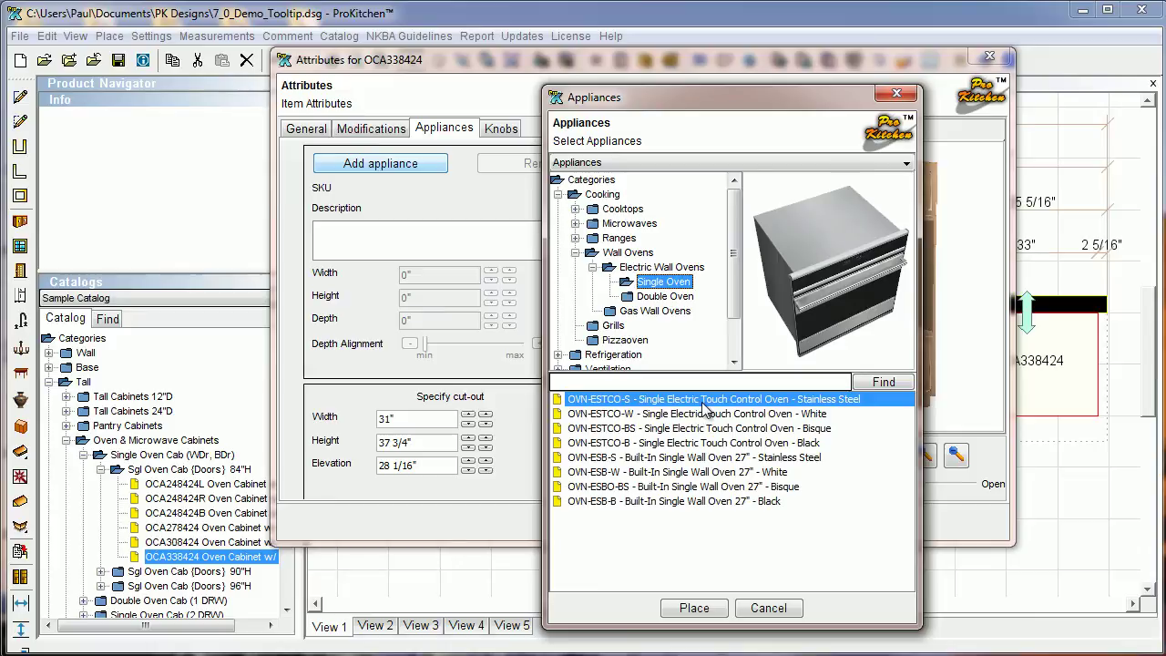
Choose the OVN-ESTCO-S stainless touch control oven and place it in the cabinet.
{"action": "left_click", "coordinate": [688, 459]}
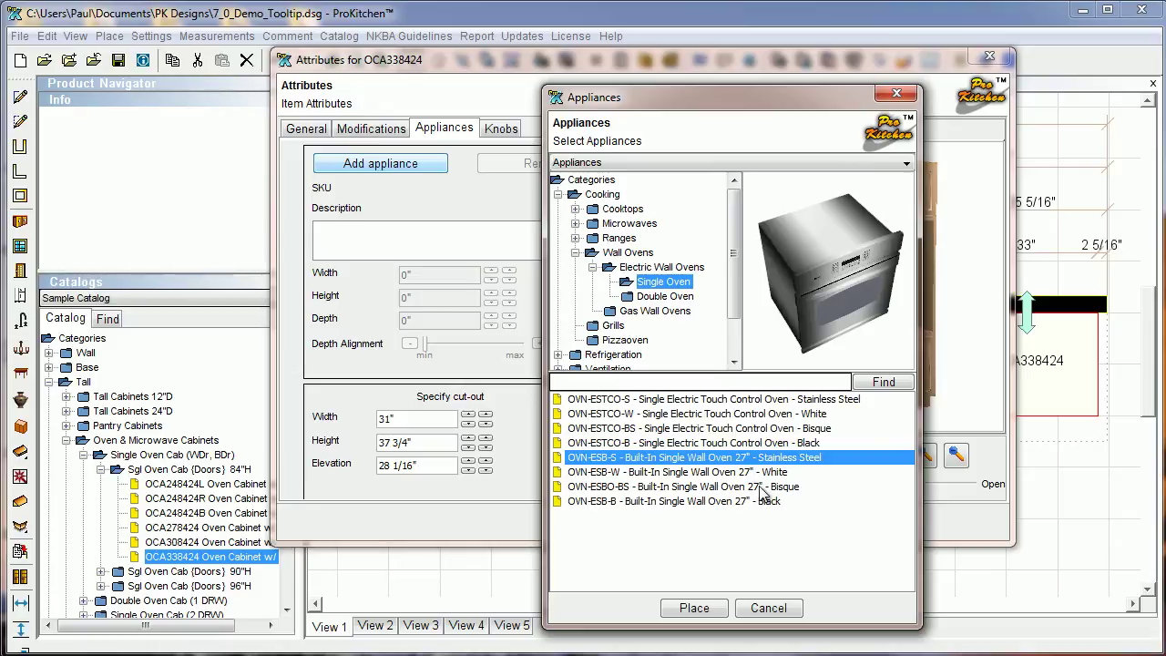
{"action": "left_click", "coordinate": [678, 401]}
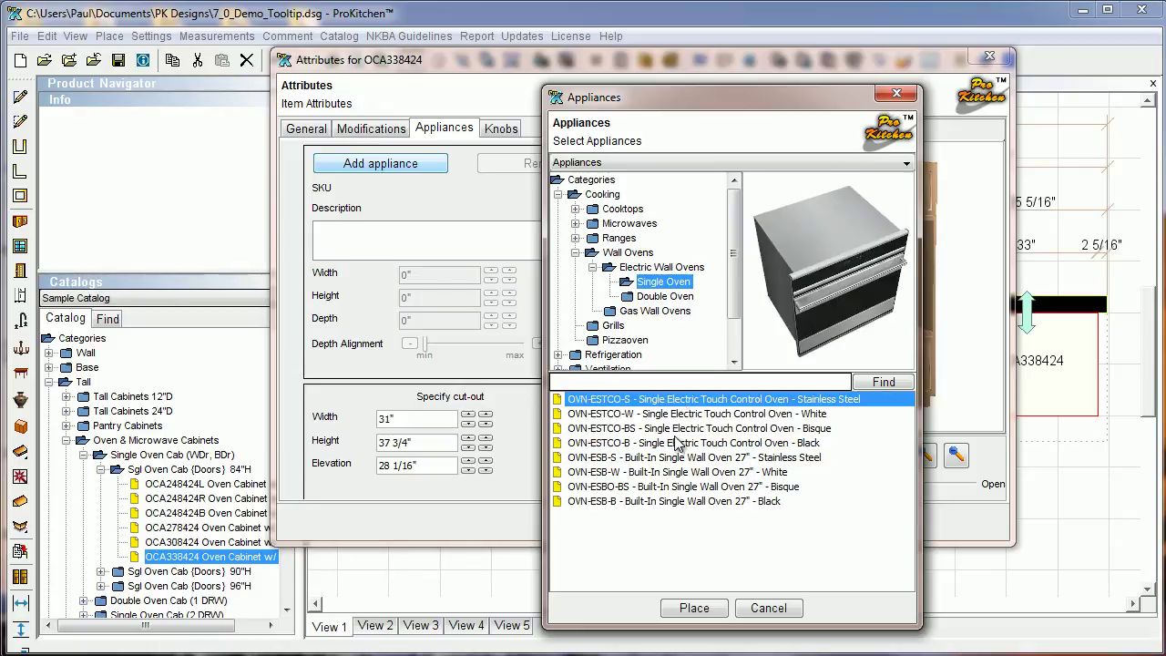
{"action": "left_click", "coordinate": [712, 605]}
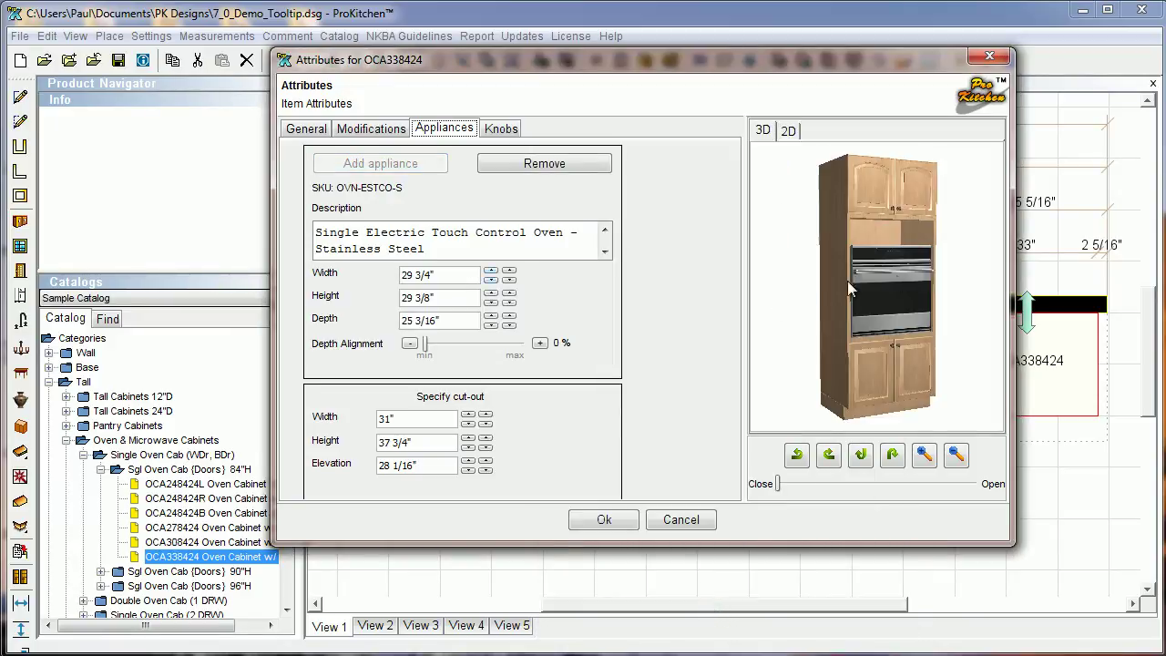
Inspect the oven from front and side, nudging its width up and back to 29 3/4".
{"action": "left_click", "coordinate": [924, 454]}
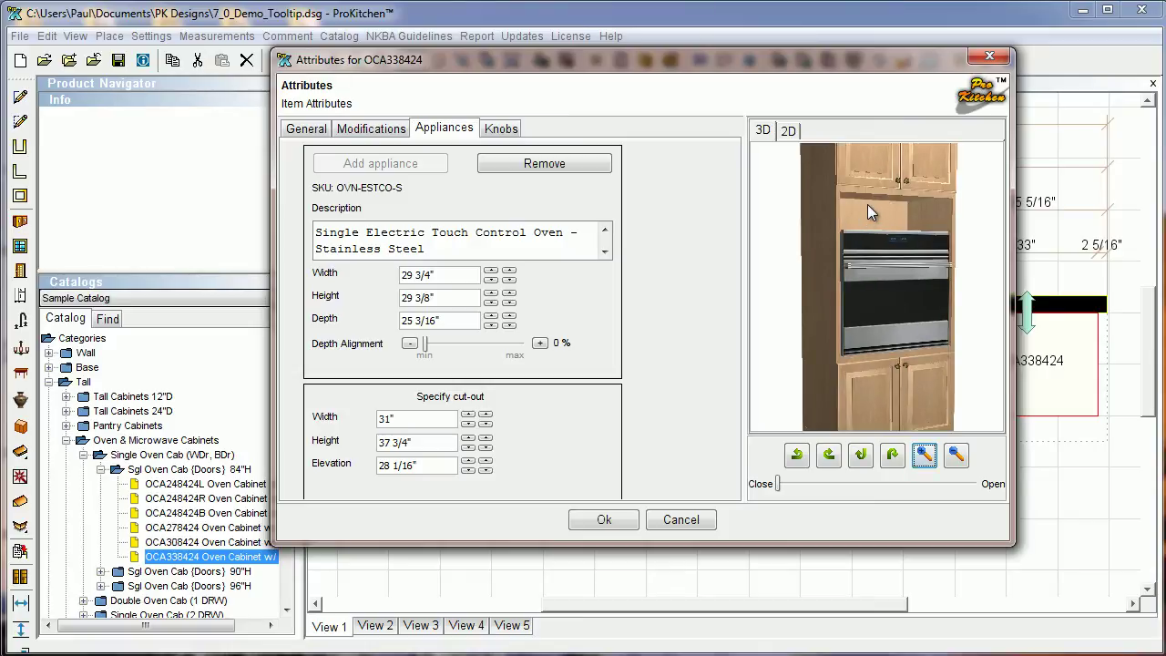
{"action": "left_click_drag", "start_coordinate": [905, 364], "coordinate": [917, 283]}
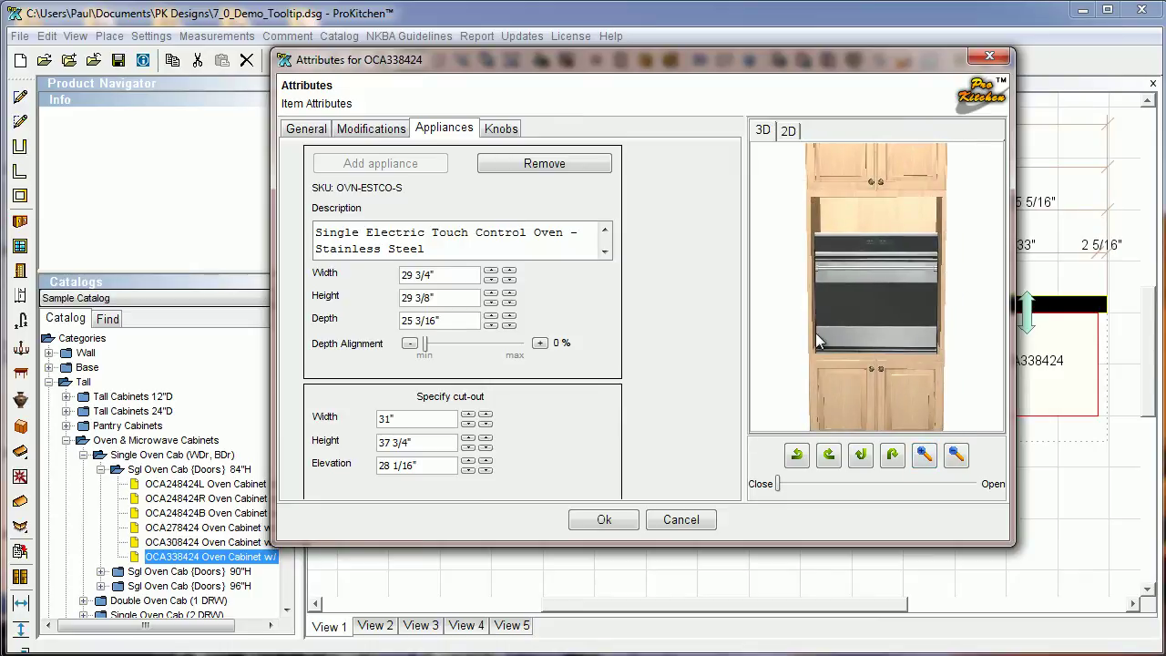
{"action": "left_click_drag", "start_coordinate": [860, 374], "coordinate": [877, 374]}
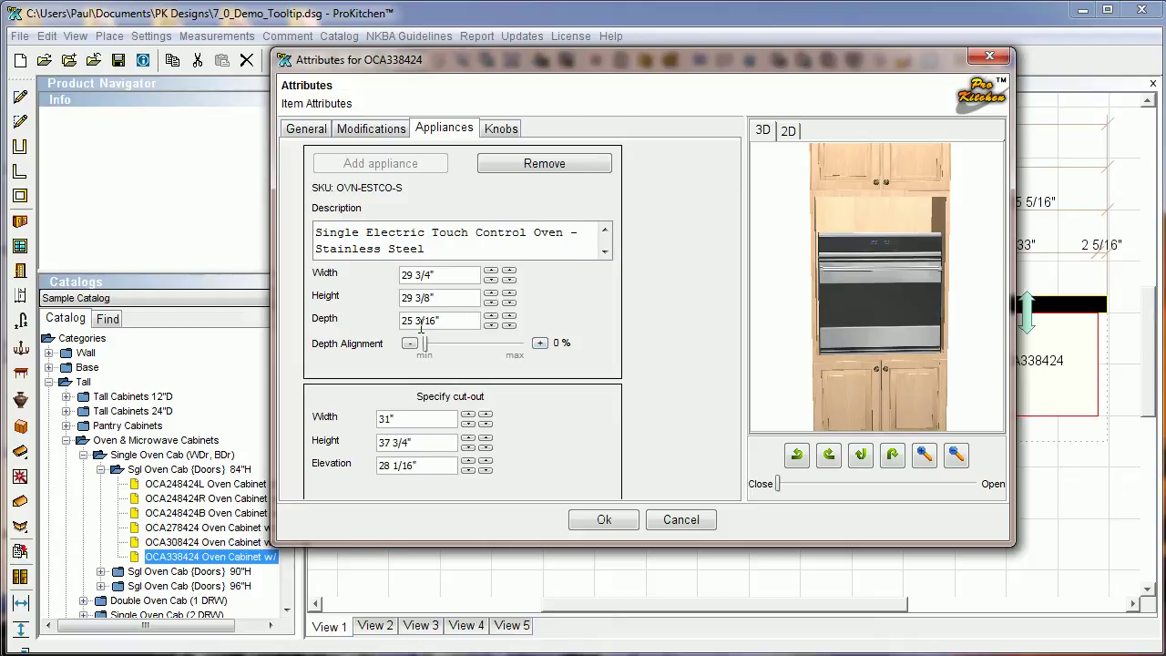
{"action": "left_click", "coordinate": [491, 272]}
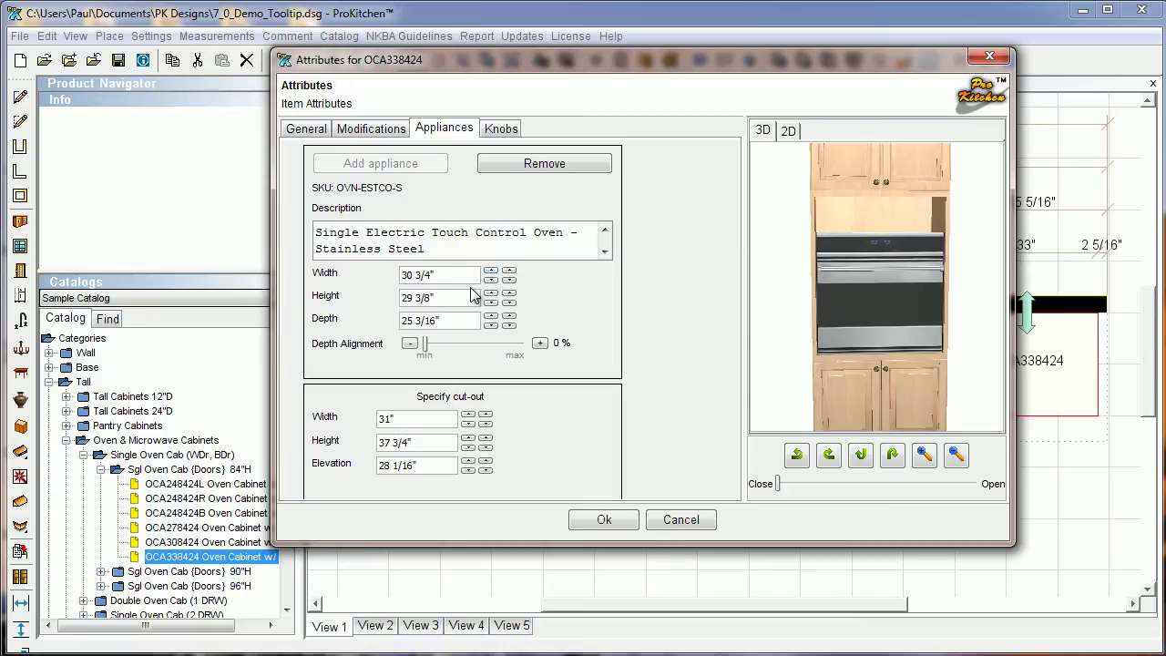
{"action": "left_click", "coordinate": [491, 280]}
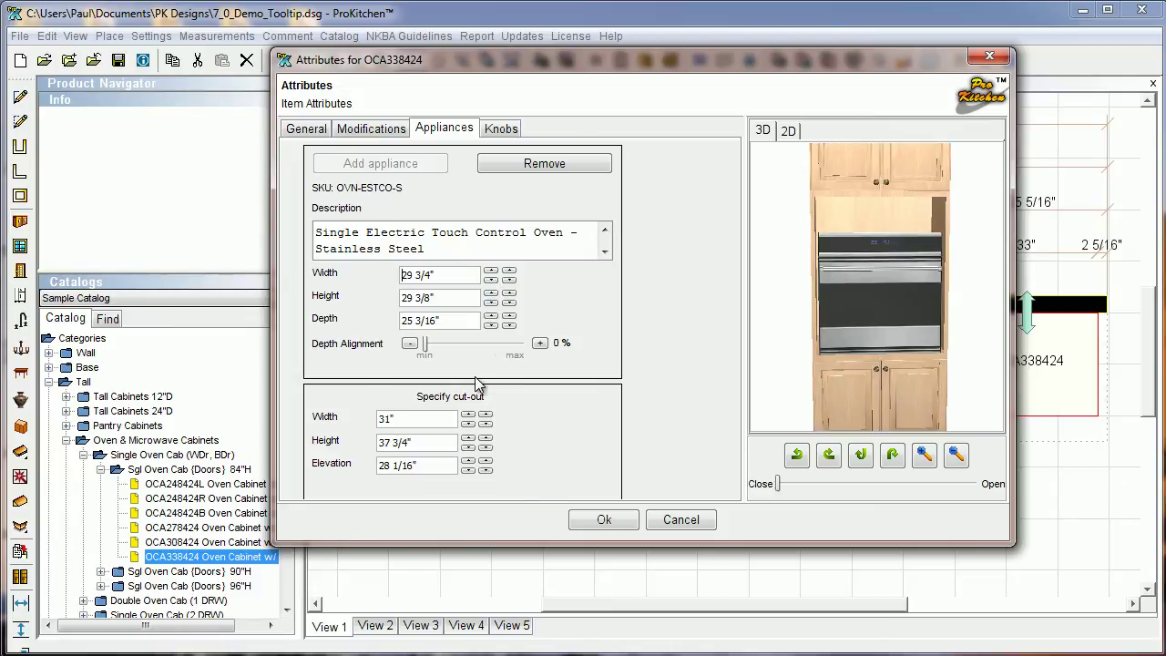
Reduce the cut-out width to 29 3/4" and raise the oven height to 31 3/8".
{"action": "left_click", "coordinate": [485, 425]}
{"action": "left_click", "coordinate": [485, 424]}
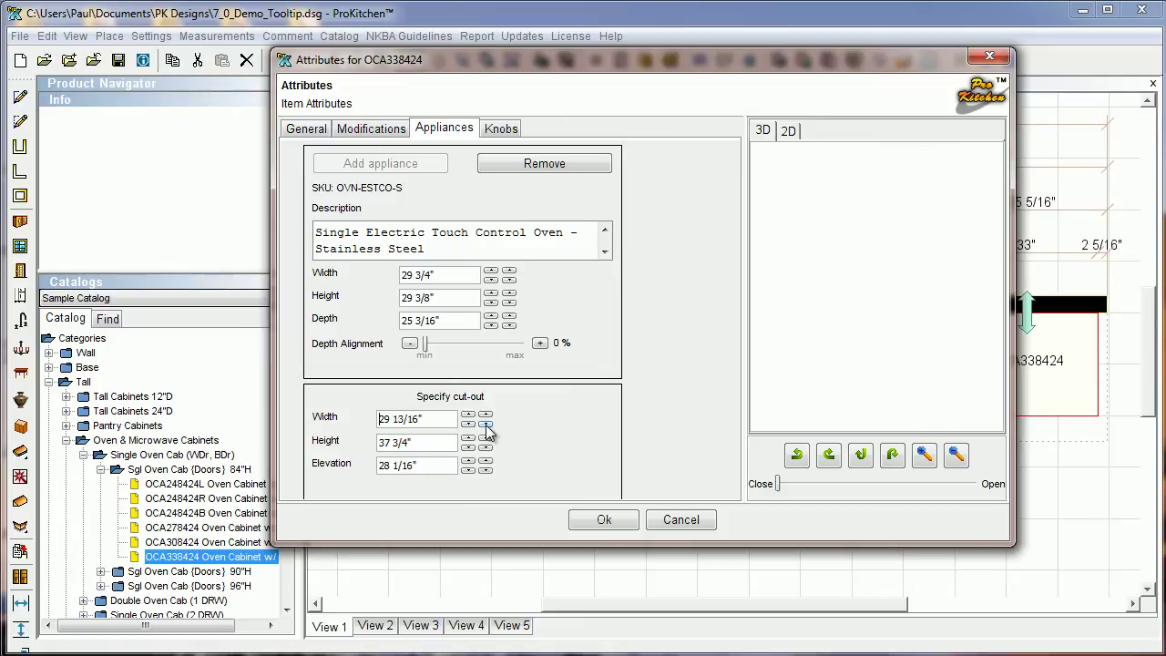
{"action": "left_click", "coordinate": [485, 424]}
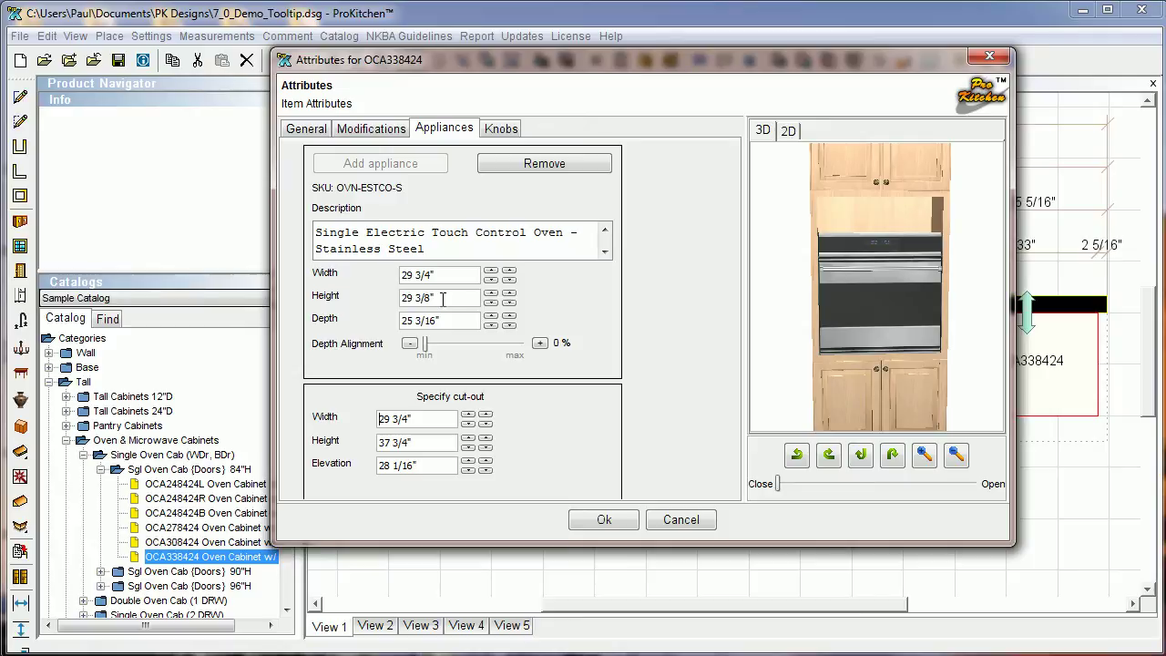
{"action": "left_click", "coordinate": [490, 296]}
{"action": "left_click", "coordinate": [490, 296]}
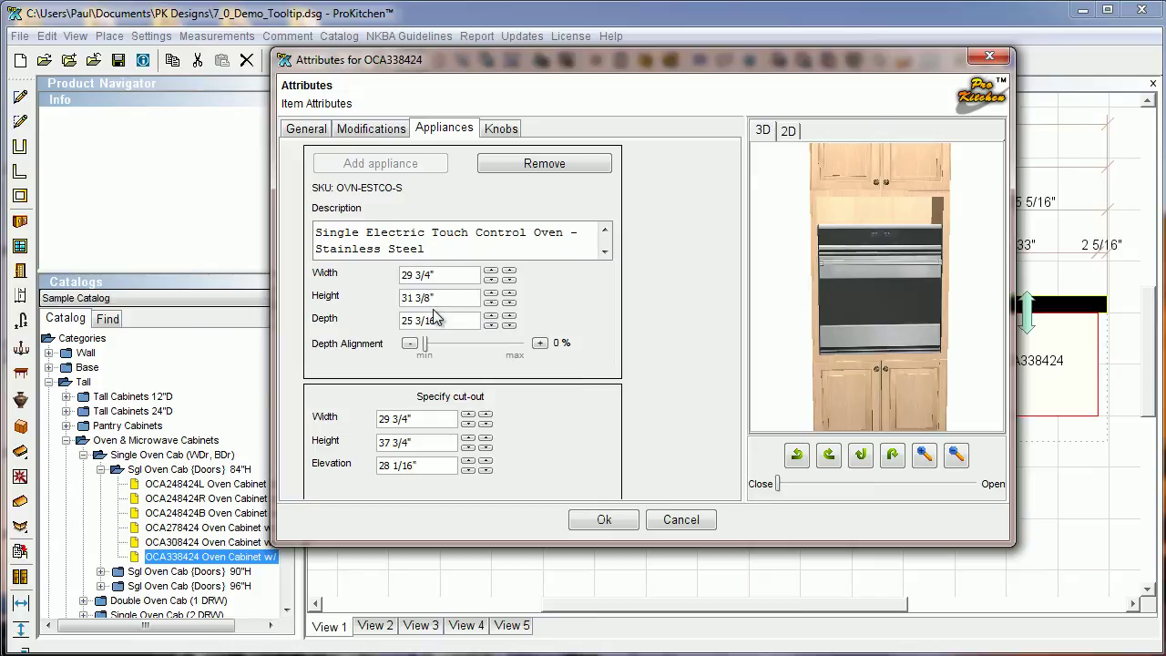
Lower the cut-out height step by step to 31 3/8" to match the oven.
{"action": "left_click", "coordinate": [468, 452]}
{"action": "left_click", "coordinate": [467, 452]}
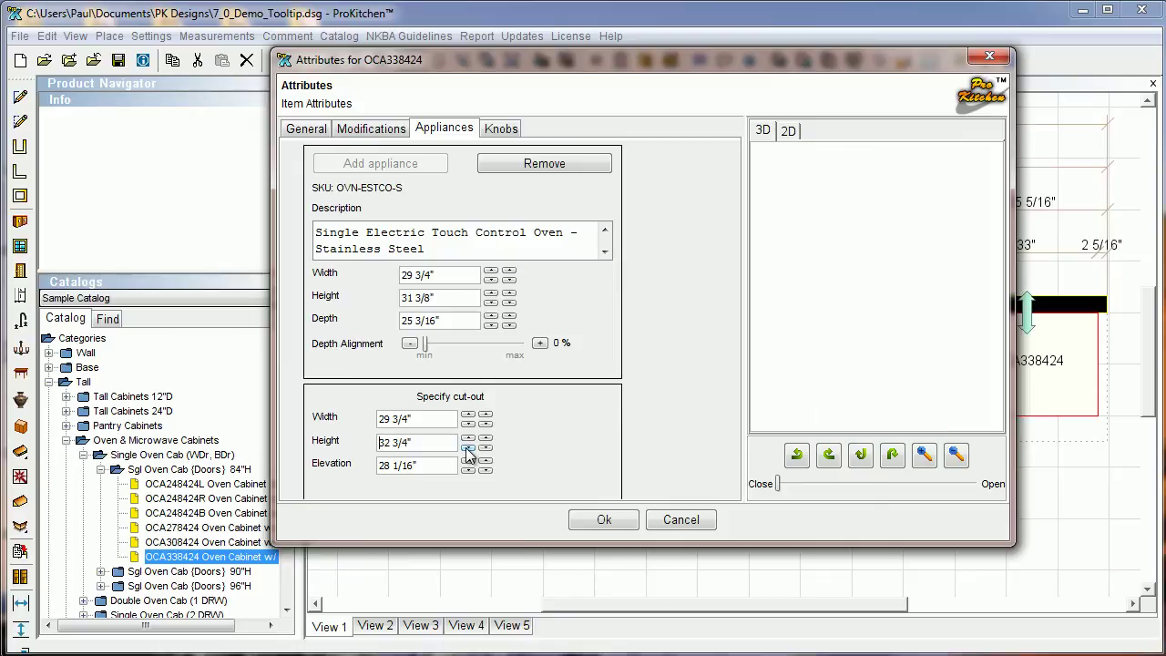
{"action": "left_click", "coordinate": [468, 452]}
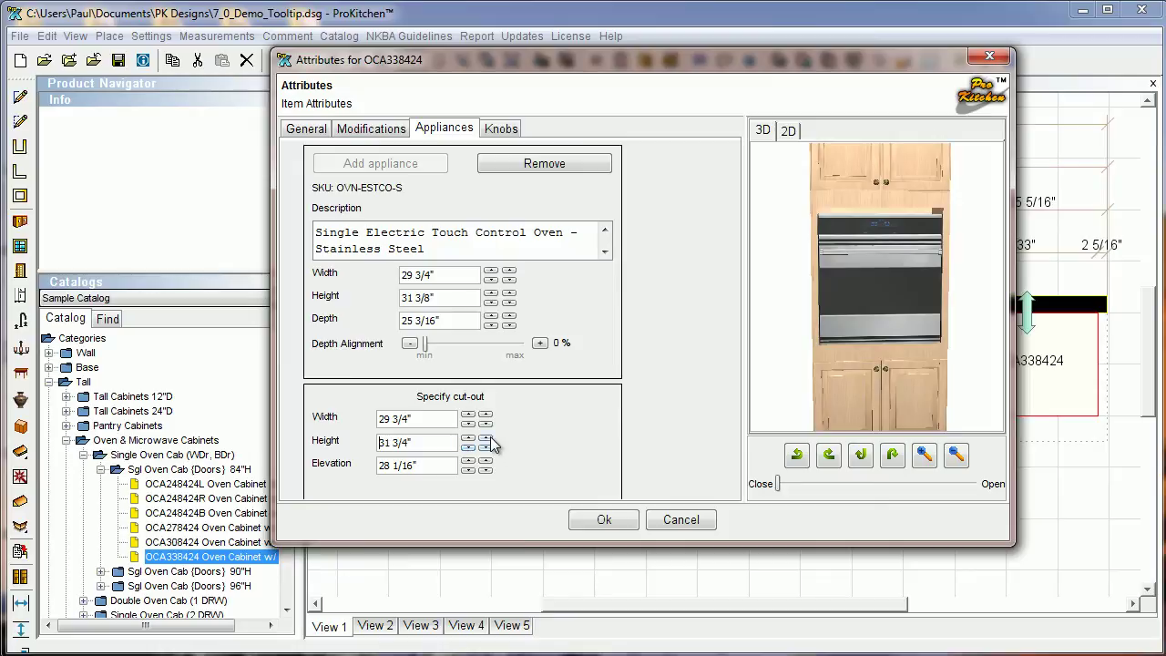
{"action": "left_click", "coordinate": [486, 448]}
{"action": "left_click", "coordinate": [486, 448]}
{"action": "left_click", "coordinate": [486, 448]}
{"action": "left_click", "coordinate": [486, 448]}
{"action": "left_click", "coordinate": [485, 448]}
{"action": "left_click", "coordinate": [486, 448]}
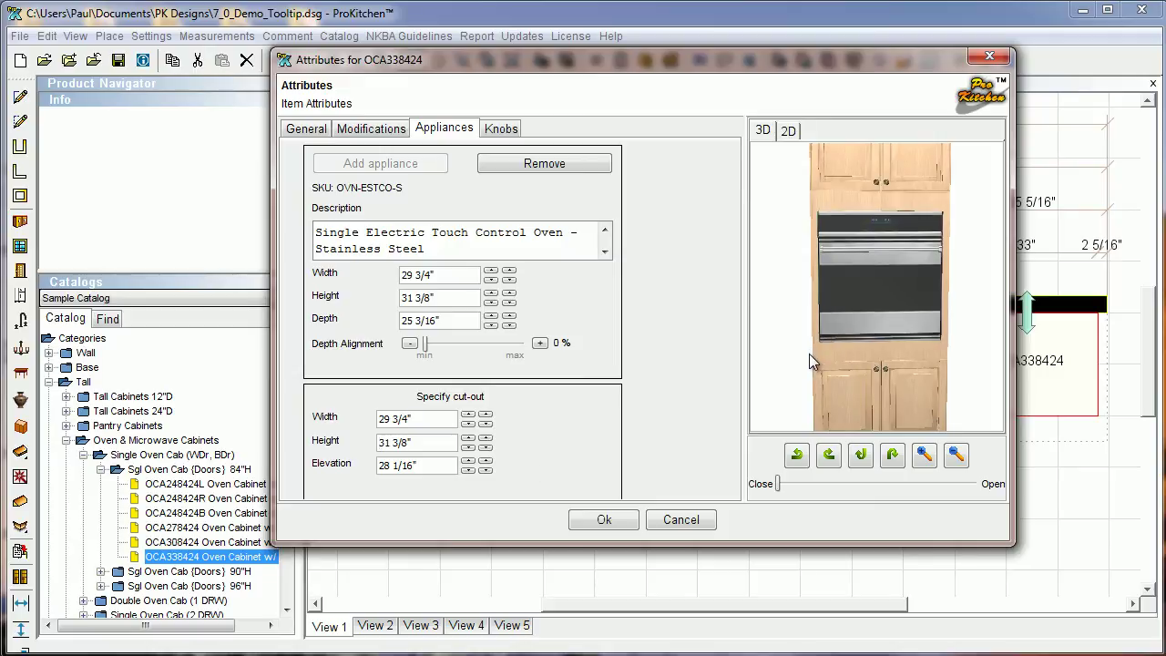
Set the oven's depth alignment slider to 10%, checking the fit from several preview angles.
{"action": "left_click_drag", "start_coordinate": [809, 354], "coordinate": [938, 357]}
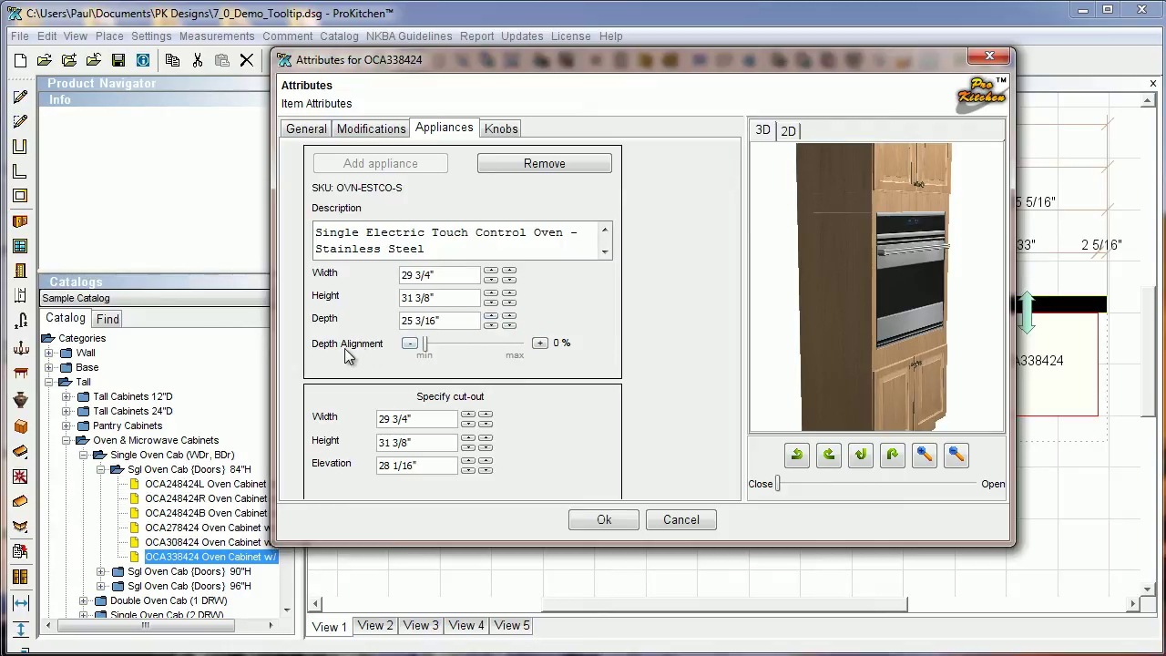
{"action": "left_click_drag", "start_coordinate": [424, 346], "coordinate": [499, 349]}
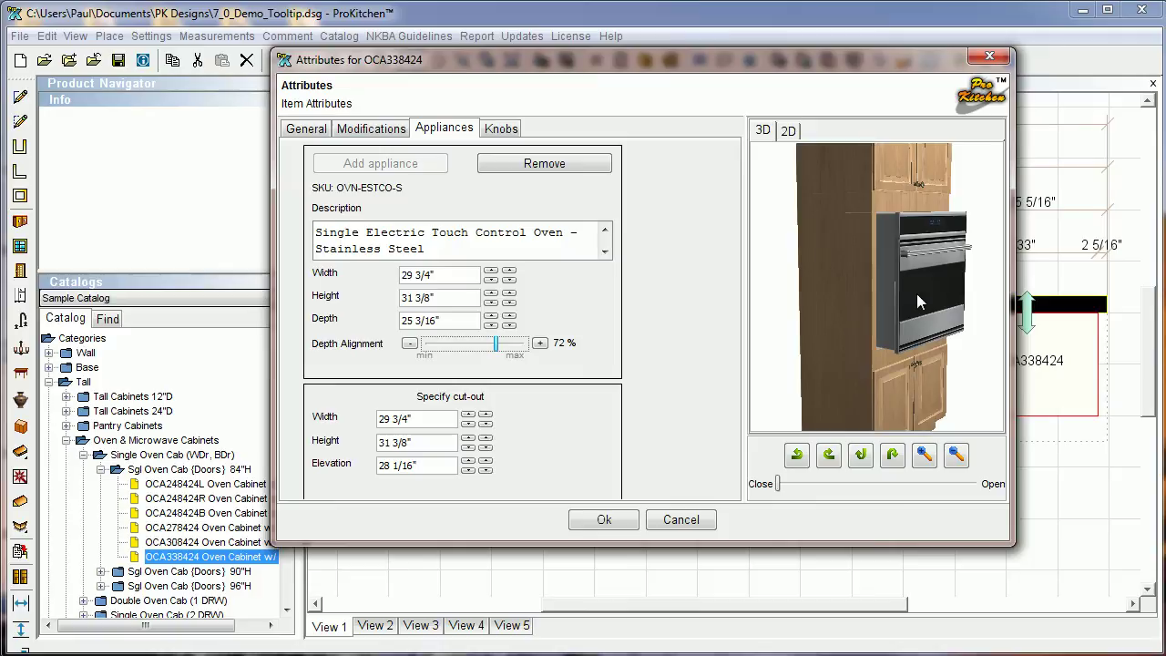
{"action": "left_click_drag", "start_coordinate": [498, 346], "coordinate": [436, 351]}
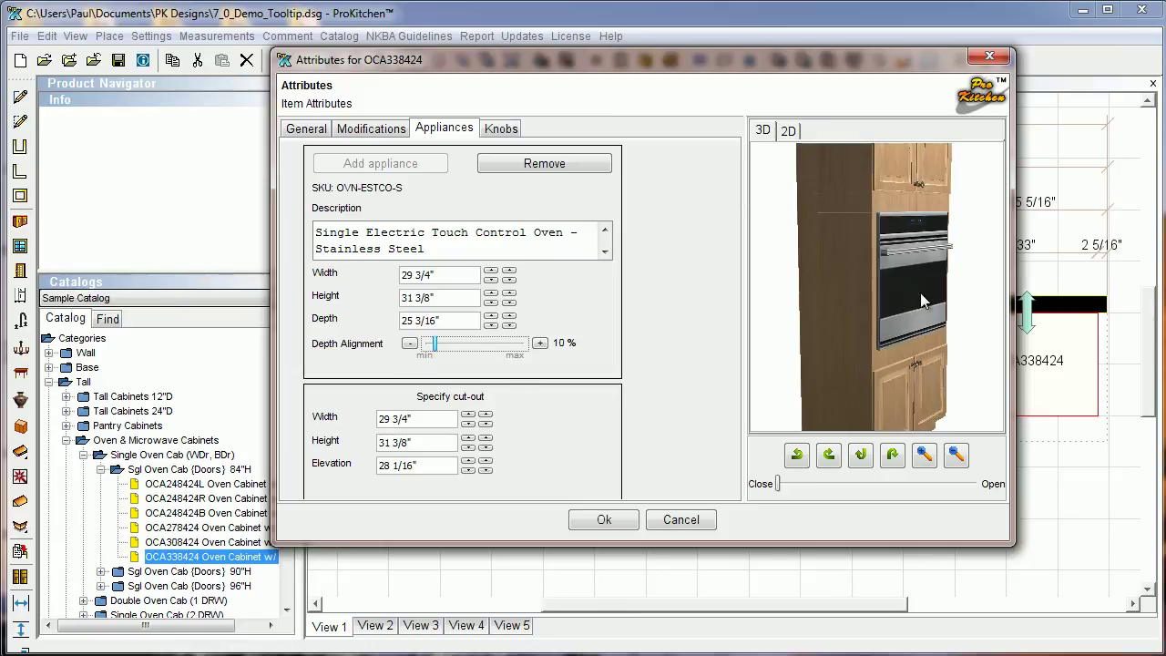
{"action": "left_click_drag", "start_coordinate": [905, 352], "coordinate": [765, 361]}
{"action": "left_click_drag", "start_coordinate": [944, 346], "coordinate": [685, 348]}
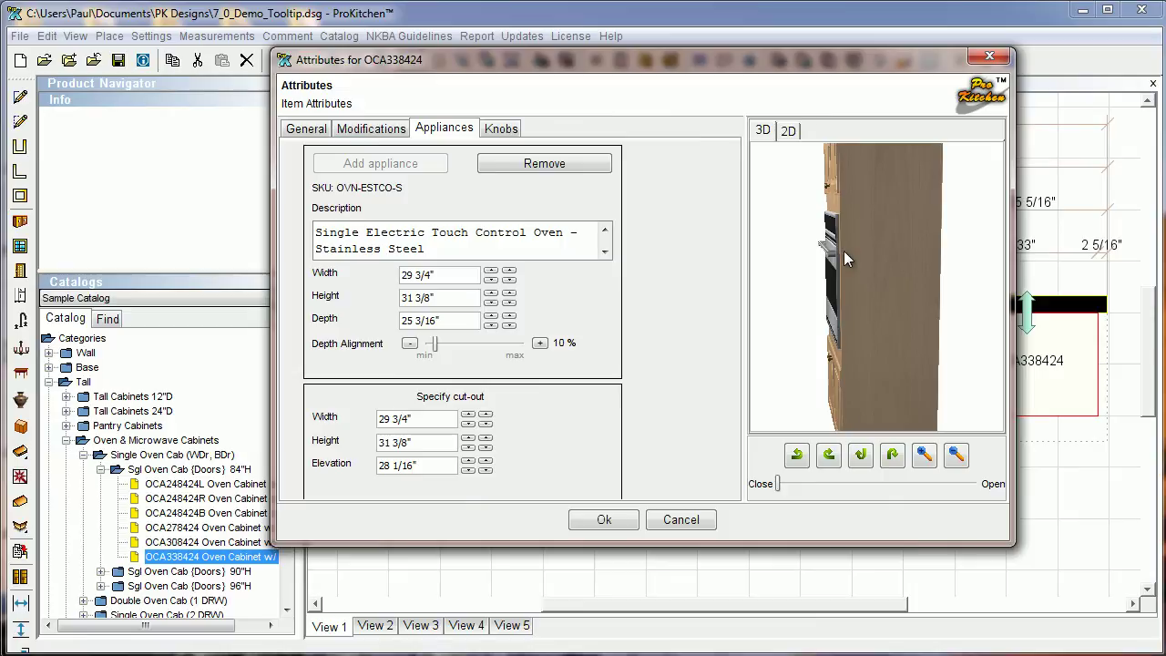
{"action": "left_click_drag", "start_coordinate": [851, 404], "coordinate": [969, 393]}
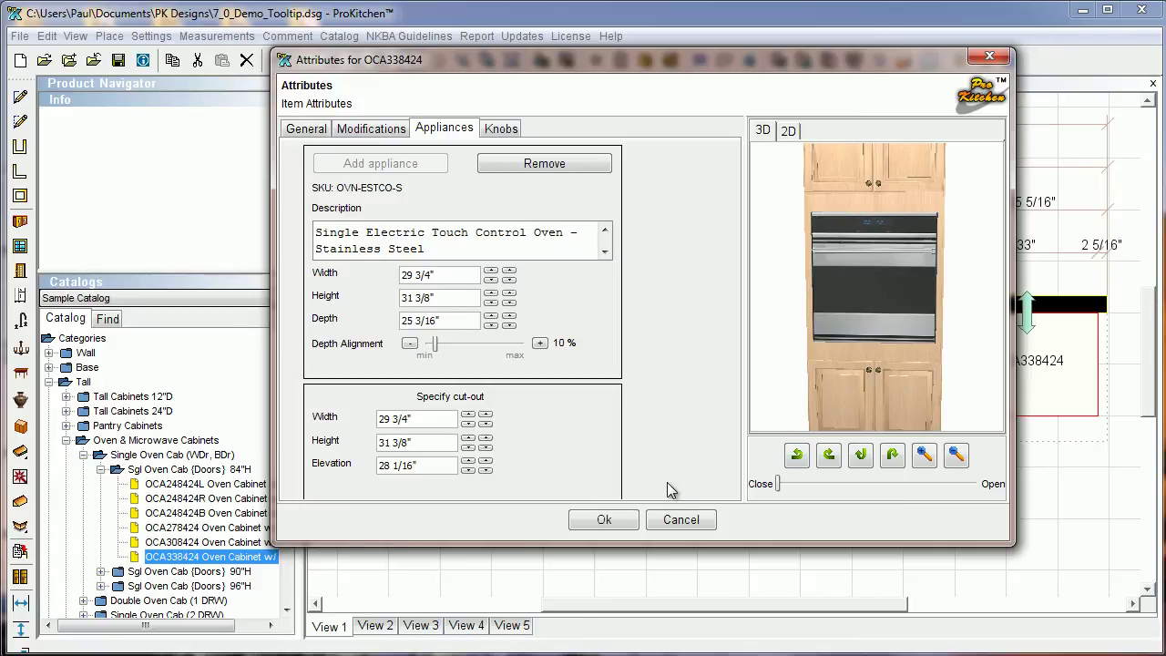
Apply the oven changes and orbit the kitchen's 3D view to an angled perspective.
{"action": "left_click", "coordinate": [605, 519]}
{"action": "left_click", "coordinate": [810, 486]}
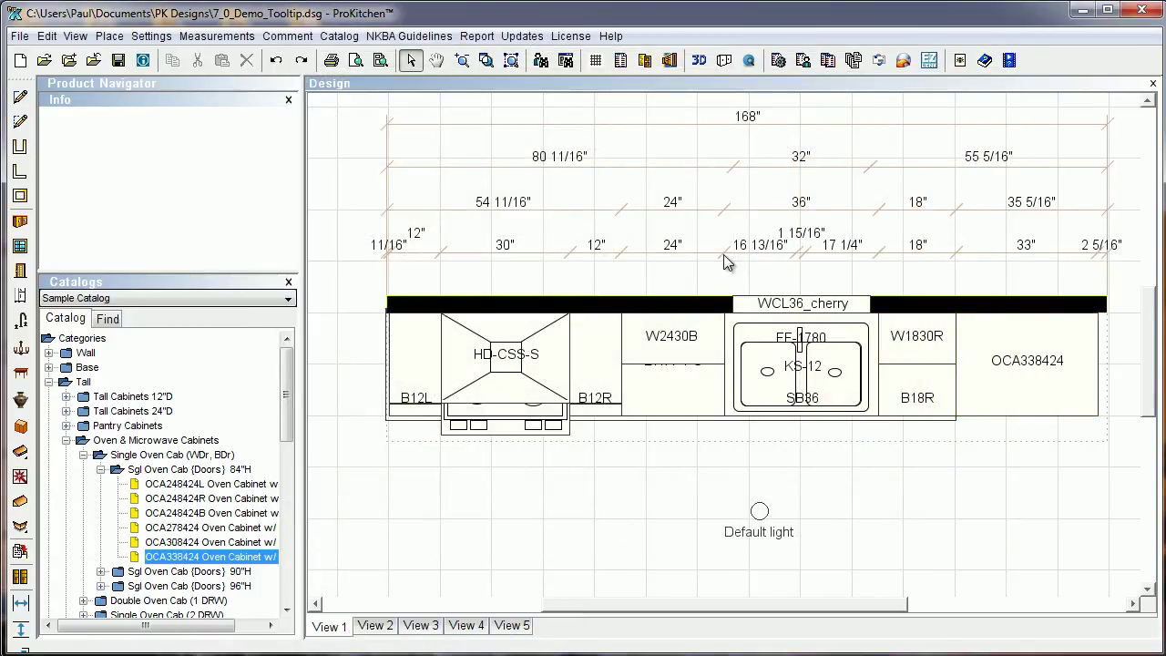
{"action": "left_click", "coordinate": [699, 60]}
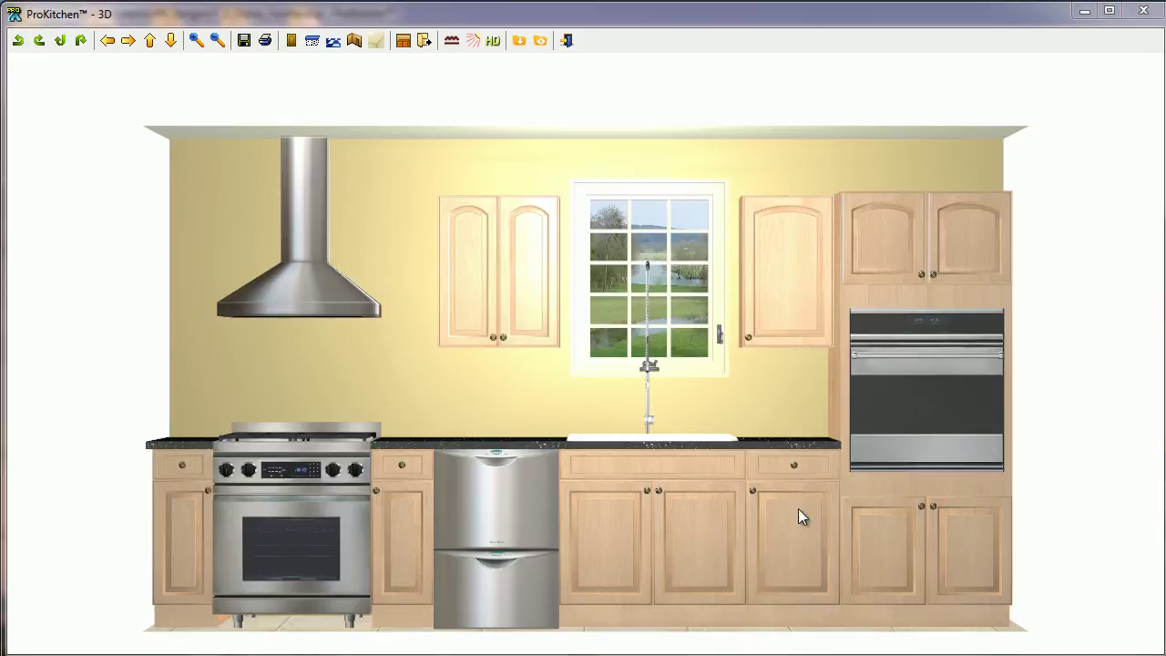
{"action": "left_click_drag", "start_coordinate": [519, 349], "coordinate": [699, 407]}
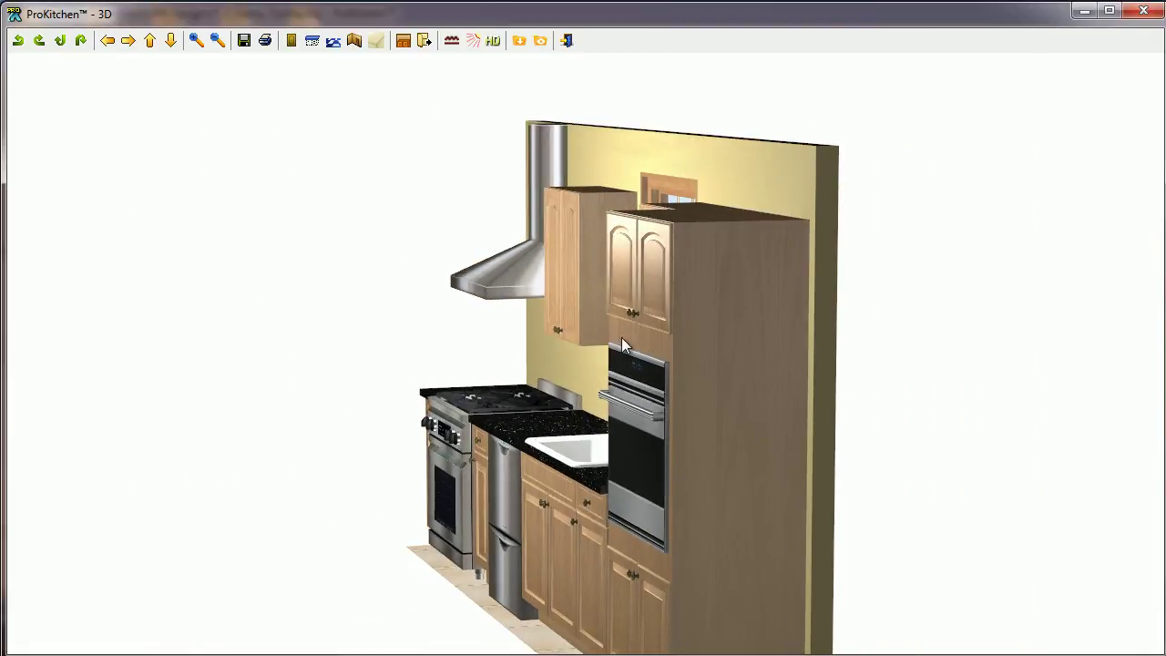